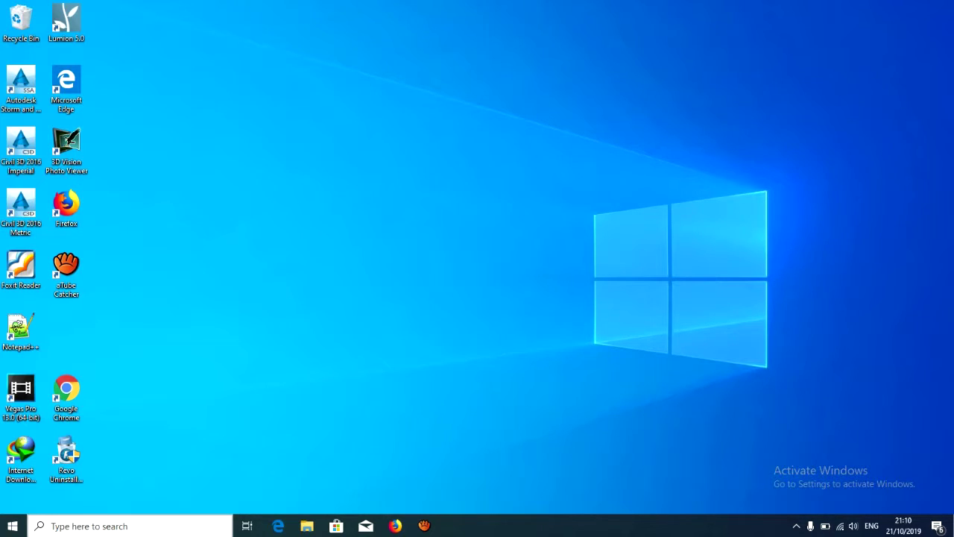
Step: Search Windows for "osk" and open the On-Screen Keyboard
{"action": "left_click", "coordinate": [112, 526]}
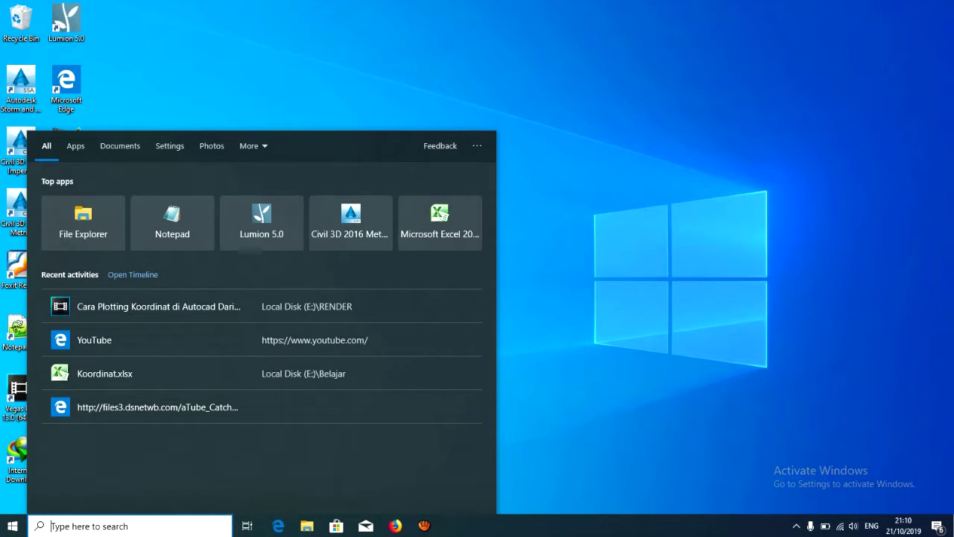
{"action": "type", "text": "osk"}
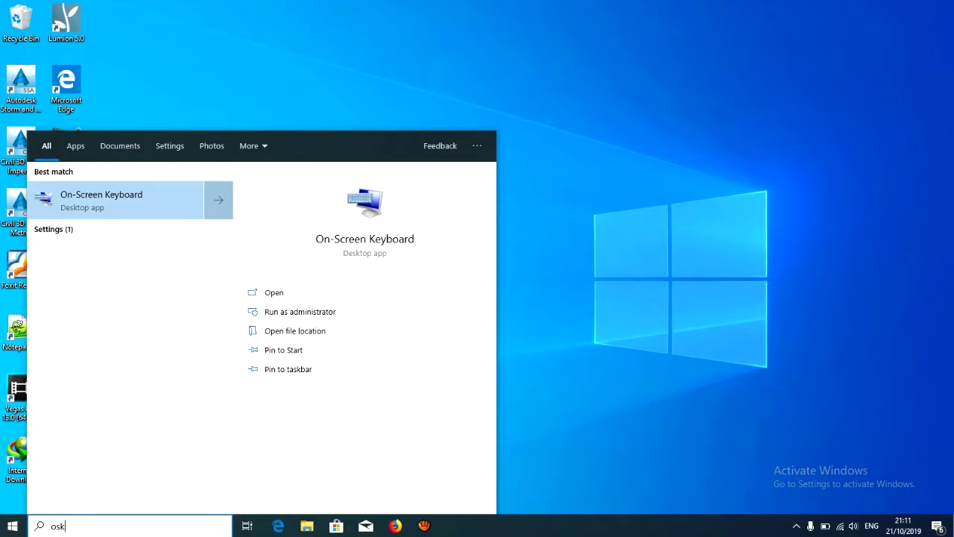
{"action": "key", "text": "BackSpace"}
{"action": "key", "text": "BackSpace"}
{"action": "key", "text": "BackSpace"}
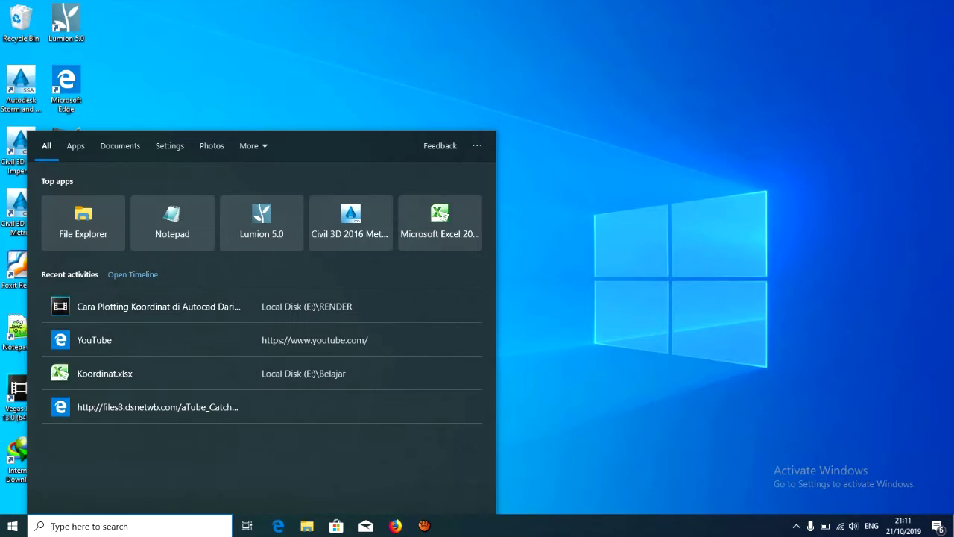
{"action": "type", "text": "osk"}
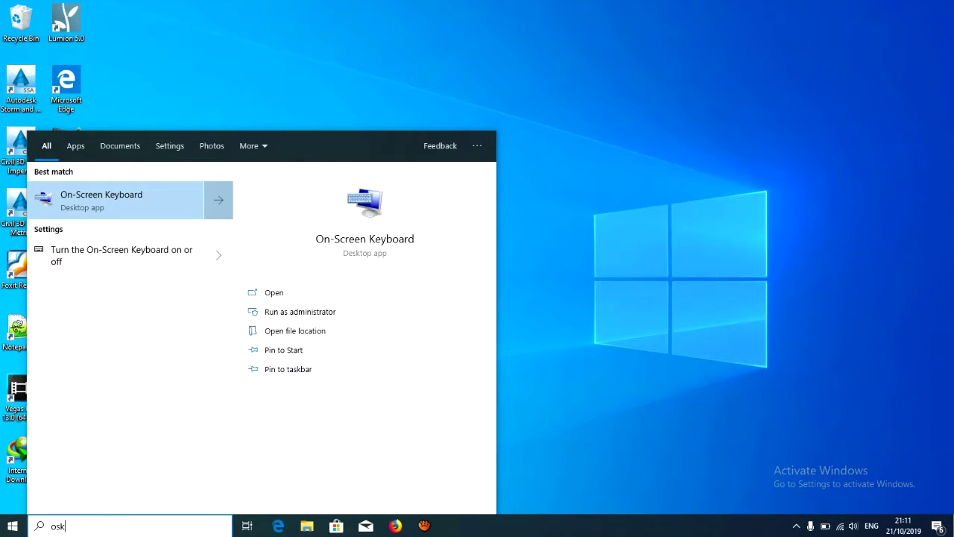
{"action": "key", "text": "Return"}
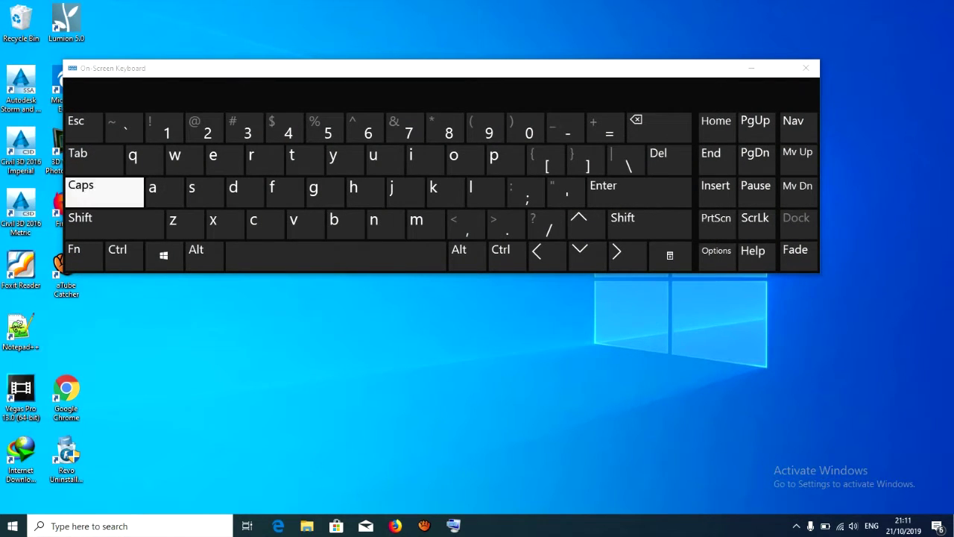
Step: Create a new text document on the desktop
{"action": "left_click", "coordinate": [425, 158]}
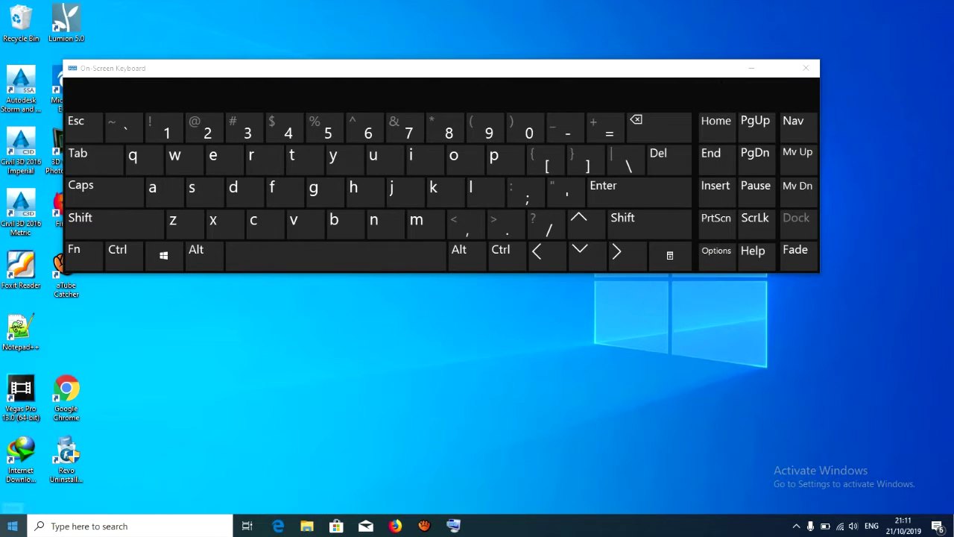
{"action": "key", "text": "shift+F10"}
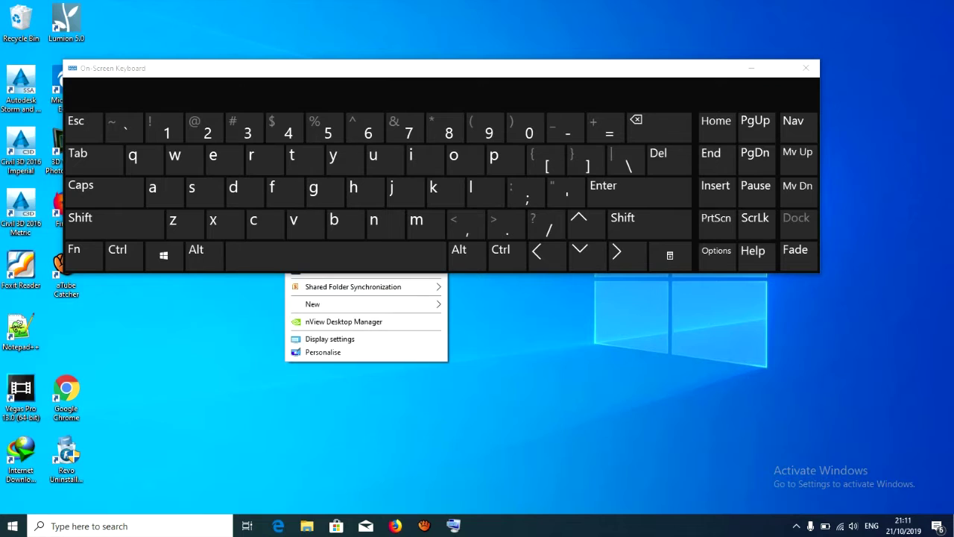
{"action": "key", "text": "Right"}
{"action": "key", "text": "Down"}
{"action": "key", "text": "Down"}
{"action": "key", "text": "Down"}
{"action": "key", "text": "Down"}
{"action": "key", "text": "Down"}
{"action": "key", "text": "Down"}
{"action": "key", "text": "Down"}
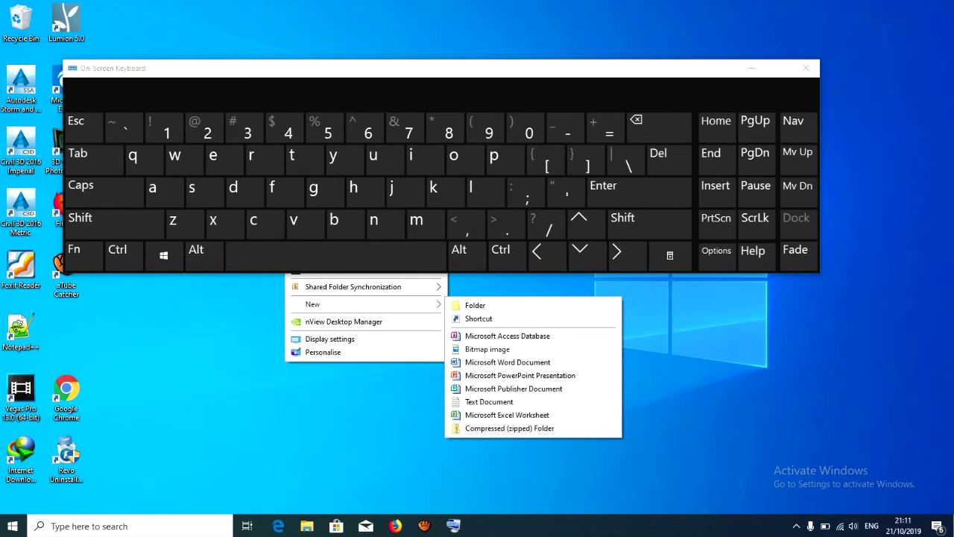
{"action": "key", "text": "Return"}
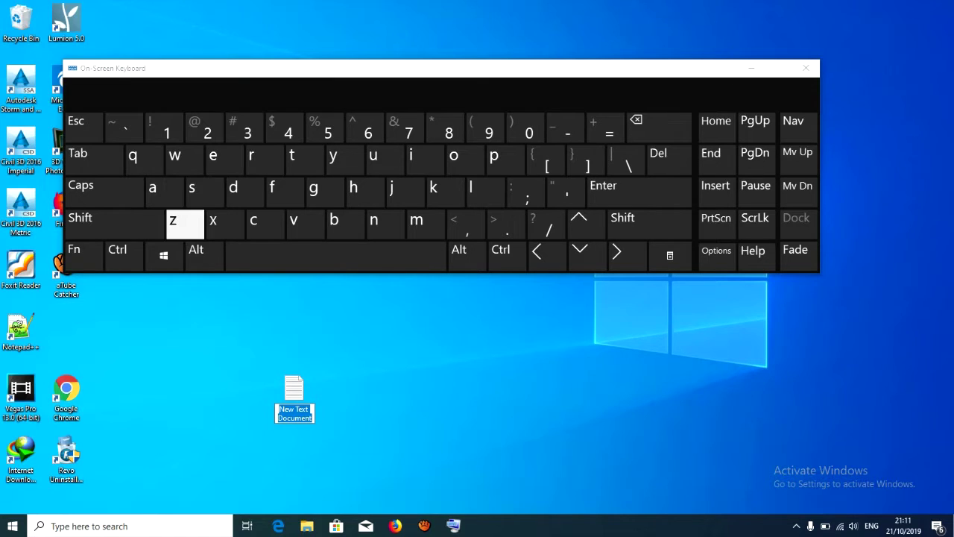
Step: Name the new text document "test" using the On-Screen Keyboard
{"action": "left_click", "coordinate": [305, 159]}
{"action": "left_click", "coordinate": [224, 160]}
{"action": "left_click", "coordinate": [206, 192]}
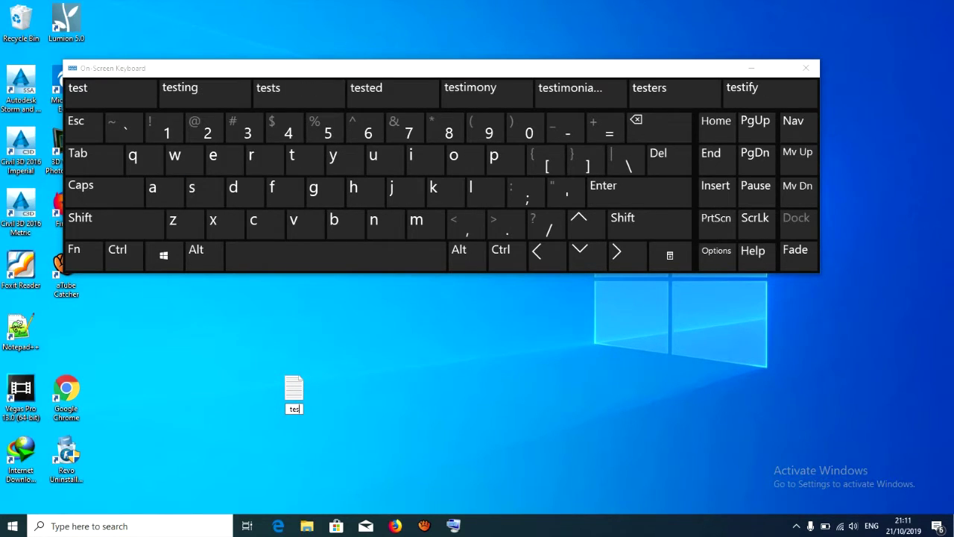
{"action": "left_click", "coordinate": [305, 160]}
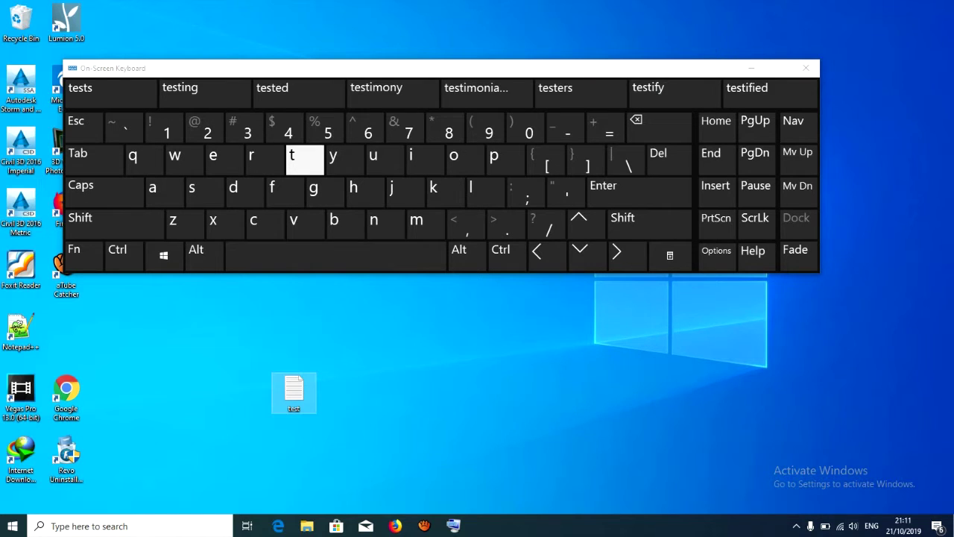
{"action": "key", "text": "Return"}
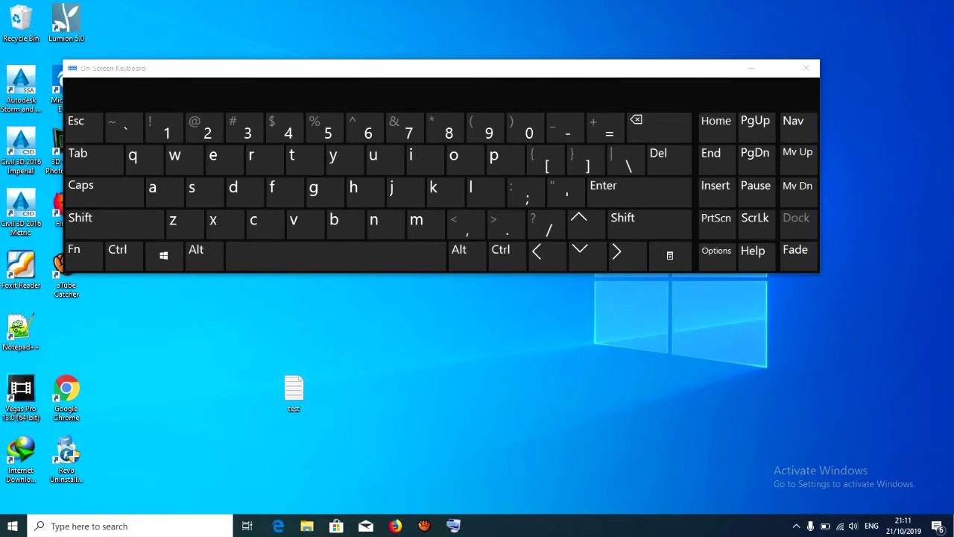
Step: Open the test document in Notepad and enter "qfm.vlrd" on its first line with the On-Screen Keyboard
{"action": "double_click", "coordinate": [293, 391]}
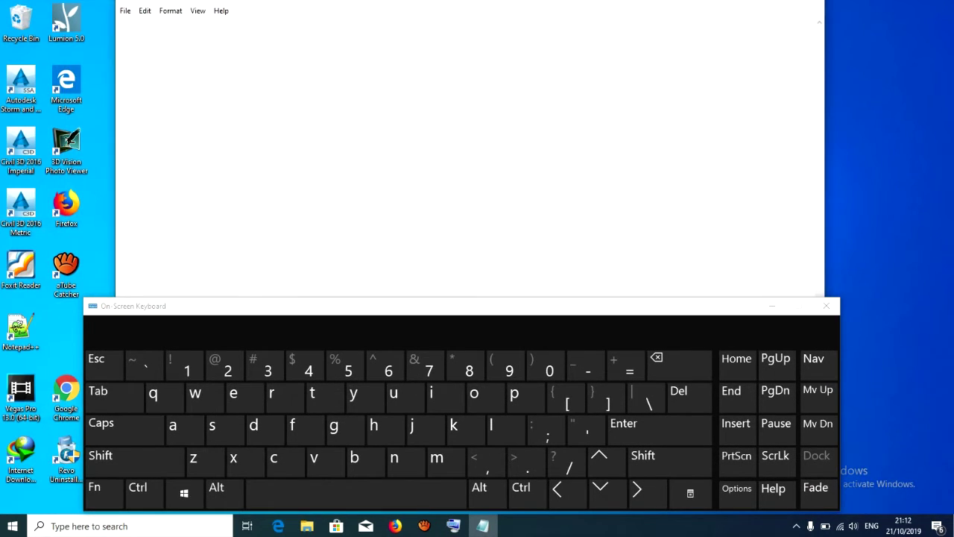
{"action": "left_click", "coordinate": [153, 393]}
{"action": "left_click", "coordinate": [292, 425]}
{"action": "left_click", "coordinate": [437, 457]}
{"action": "left_click", "coordinate": [527, 461]}
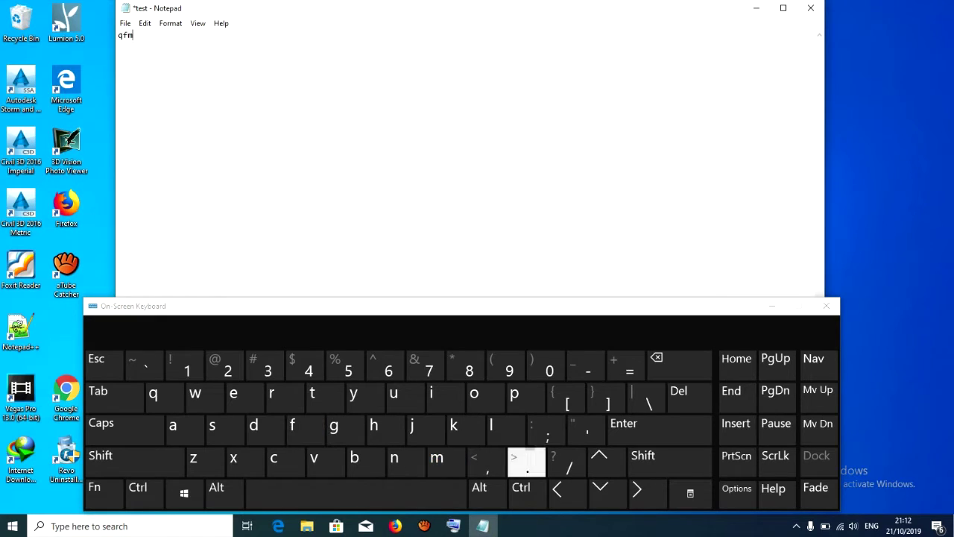
{"action": "left_click", "coordinate": [314, 457]}
{"action": "left_click", "coordinate": [521, 487]}
{"action": "left_click", "coordinate": [567, 461]}
{"action": "left_click", "coordinate": [271, 393]}
{"action": "left_click", "coordinate": [254, 425]}
{"action": "left_click", "coordinate": [217, 486]}
{"action": "left_click", "coordinate": [587, 430]}
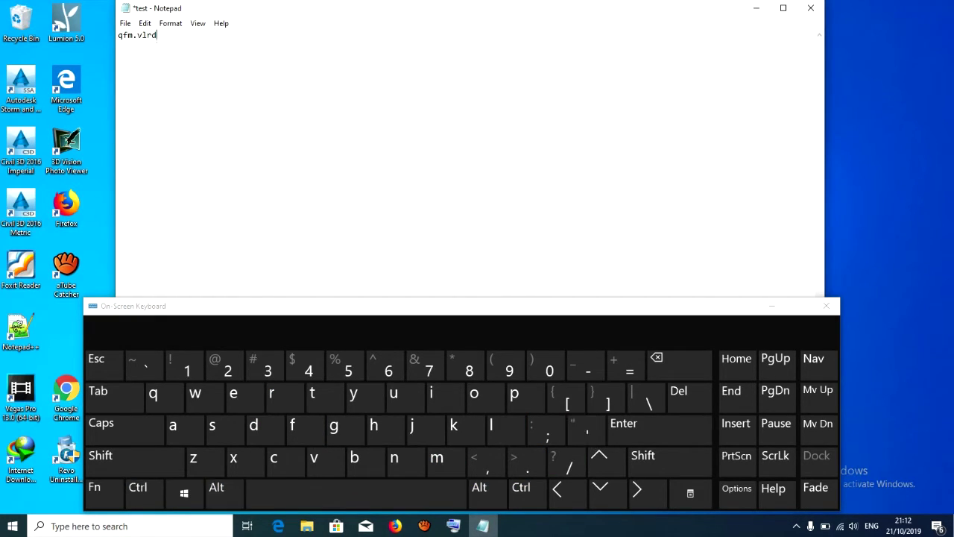
Step: Add a second line reading "ltewd" to the document with the On-Screen Keyboard
{"action": "left_click", "coordinate": [623, 424]}
{"action": "left_click", "coordinate": [492, 425]}
{"action": "left_click", "coordinate": [312, 393]}
{"action": "left_click", "coordinate": [233, 393]}
{"action": "left_click", "coordinate": [195, 393]}
{"action": "left_click", "coordinate": [254, 425]}
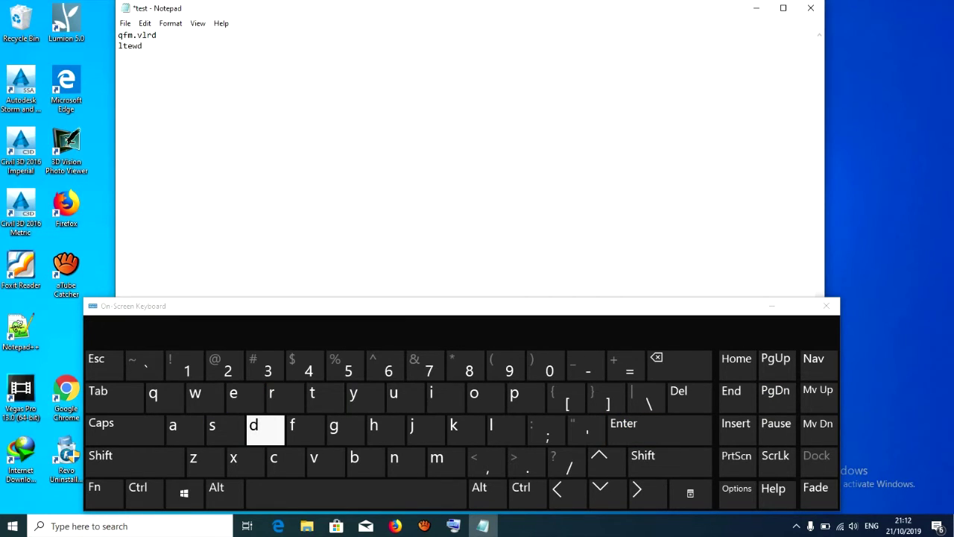